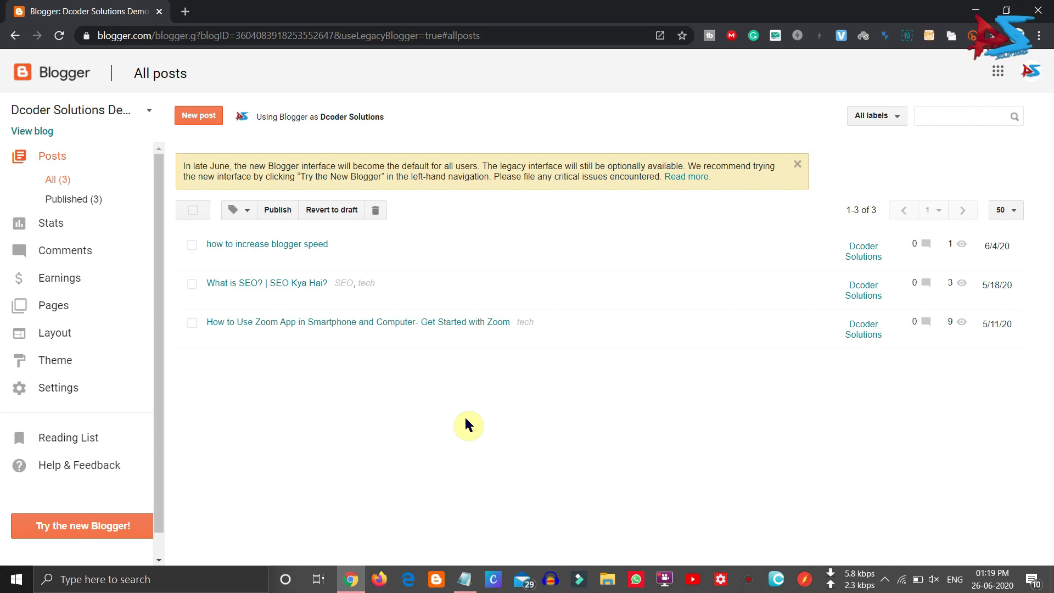
- Switch to the new Blogger interface and create a new post in HTML view
left_click(52, 534)
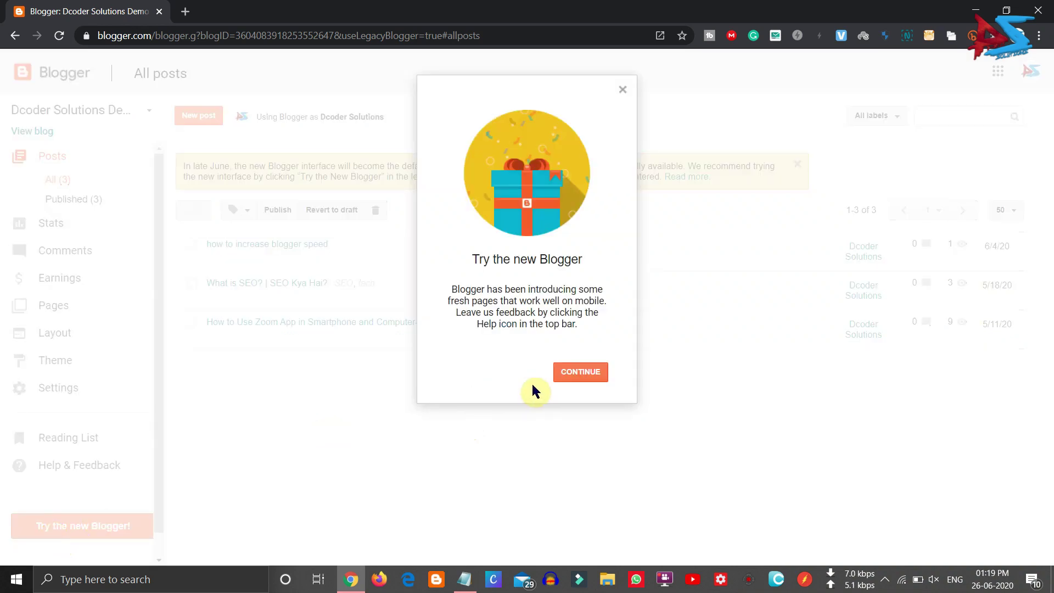
left_click(569, 377)
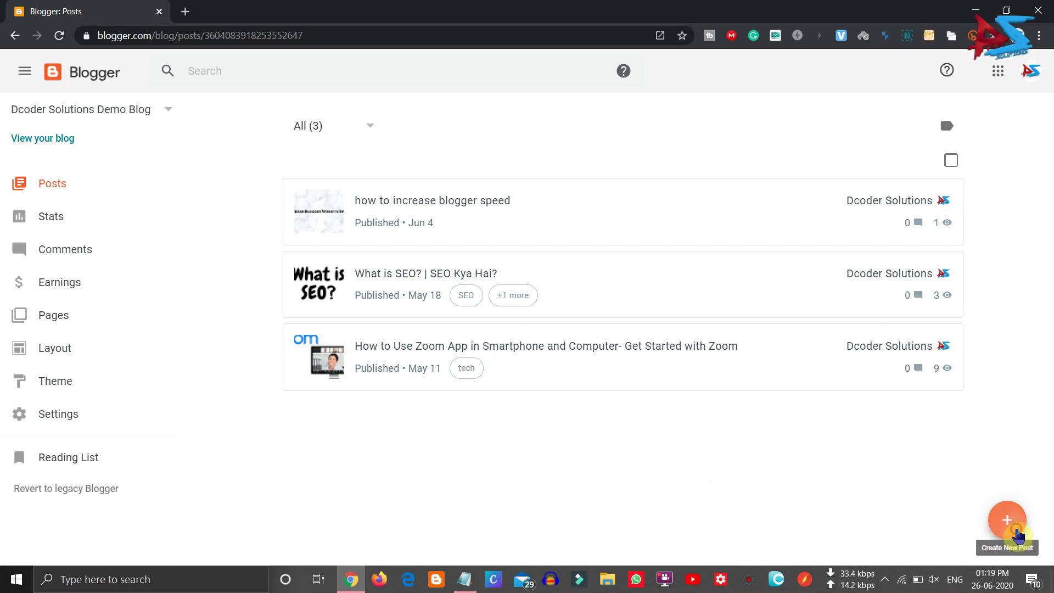
left_click(1019, 536)
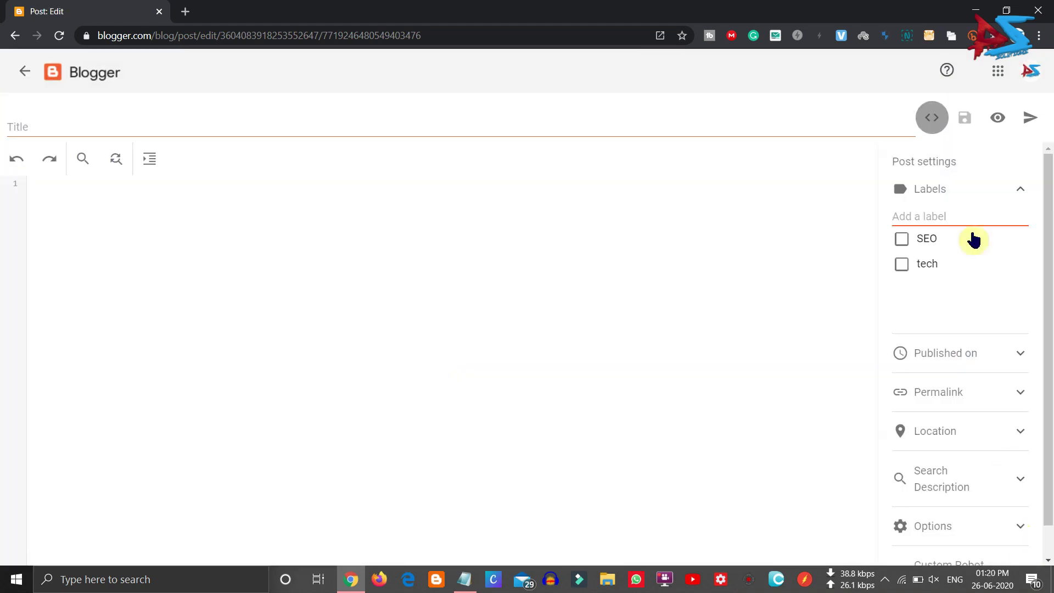
left_click(940, 129)
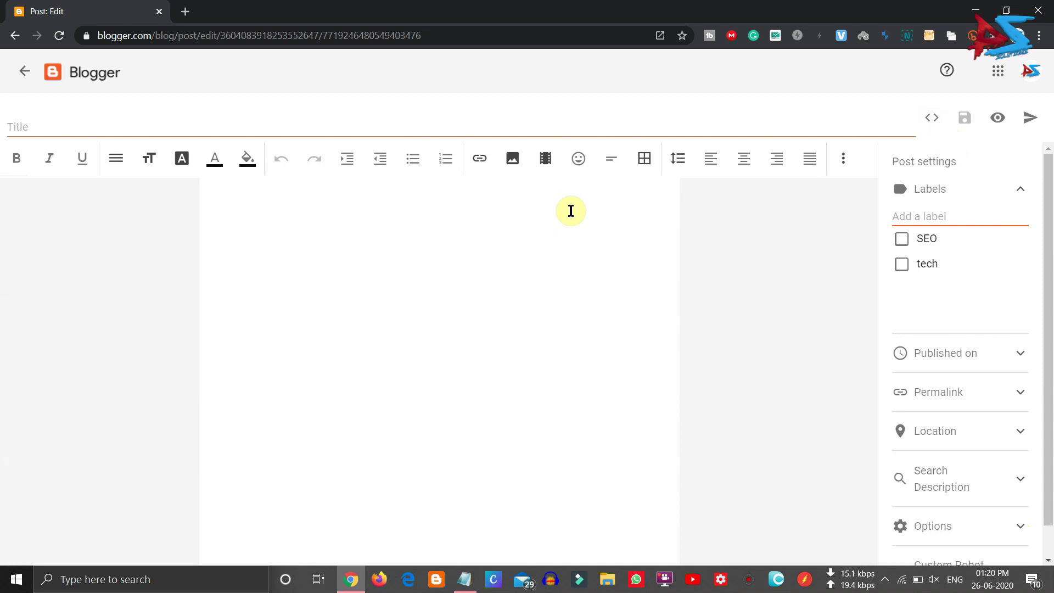
left_click(933, 120)
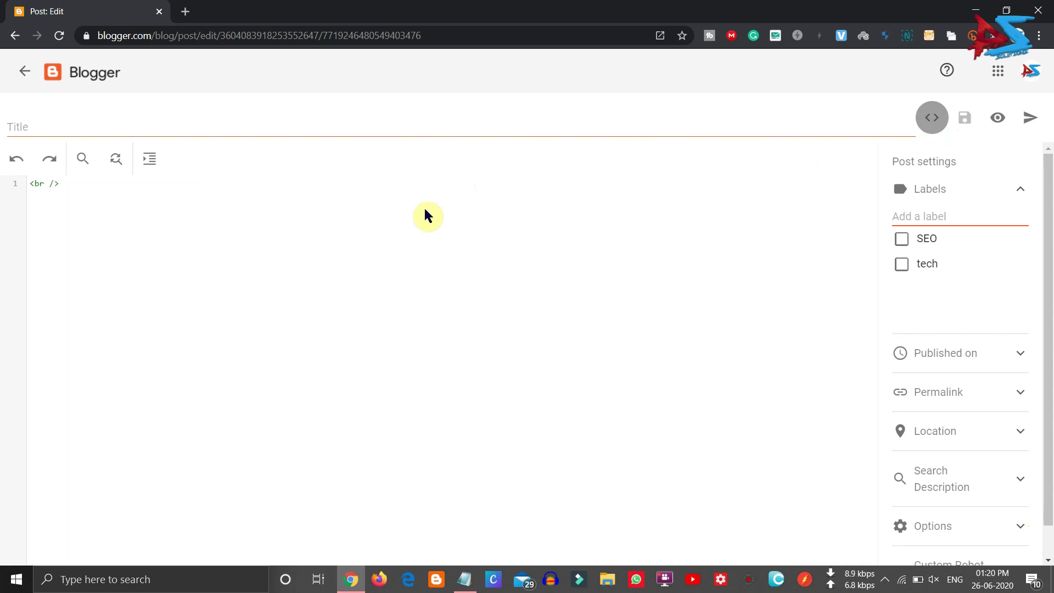
- Title the post "Characters Count"
left_click(179, 128)
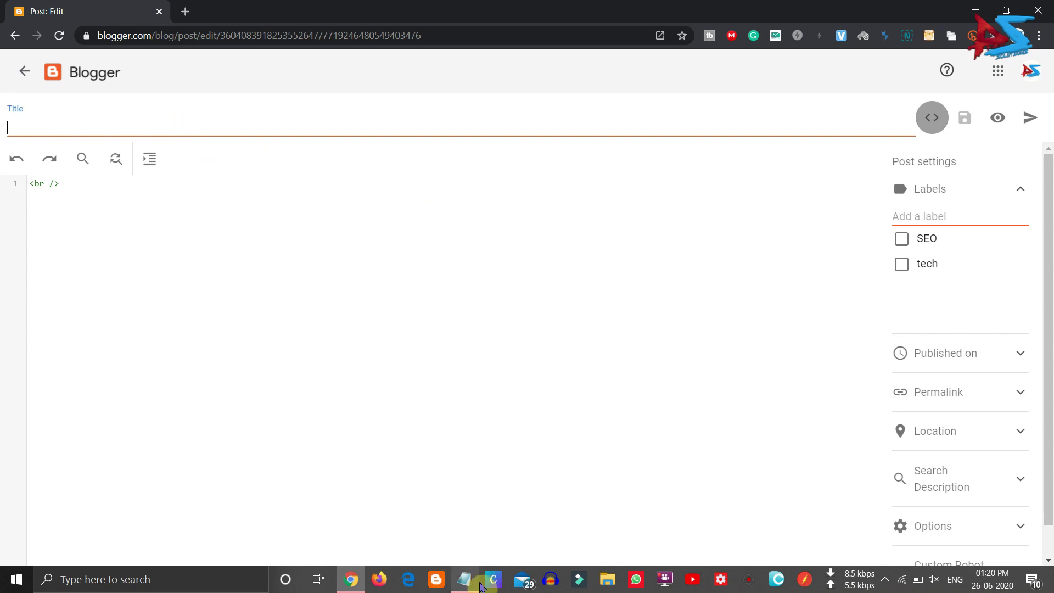
left_click(466, 583)
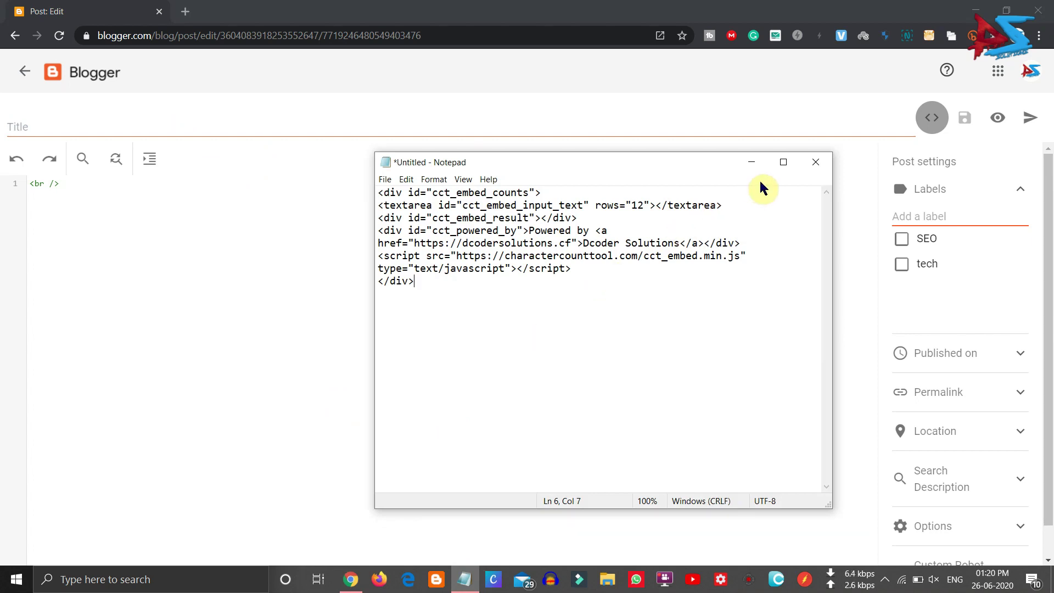
left_click(751, 164)
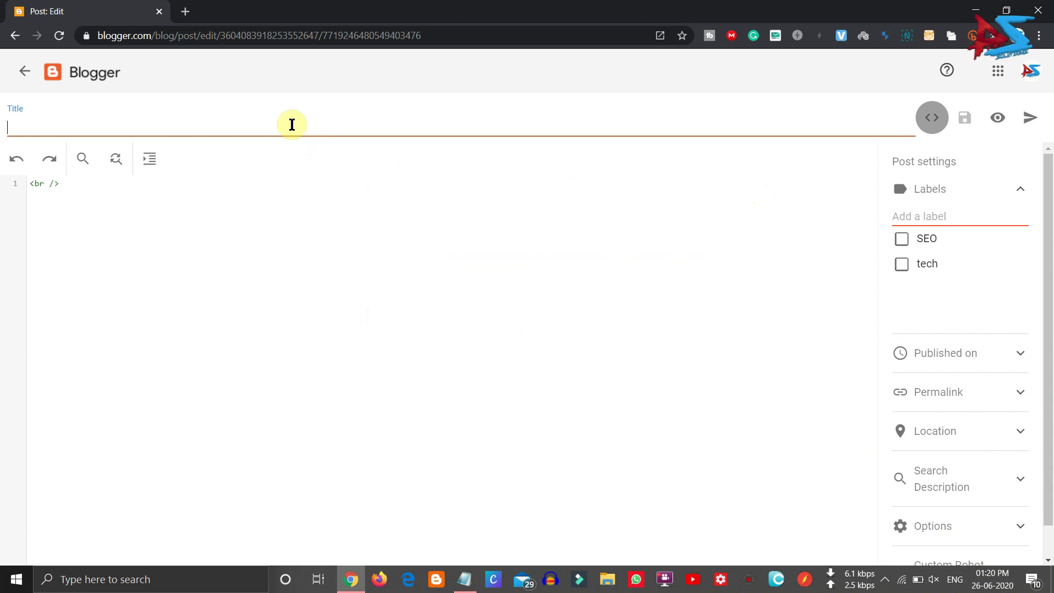
type("Characters Count")
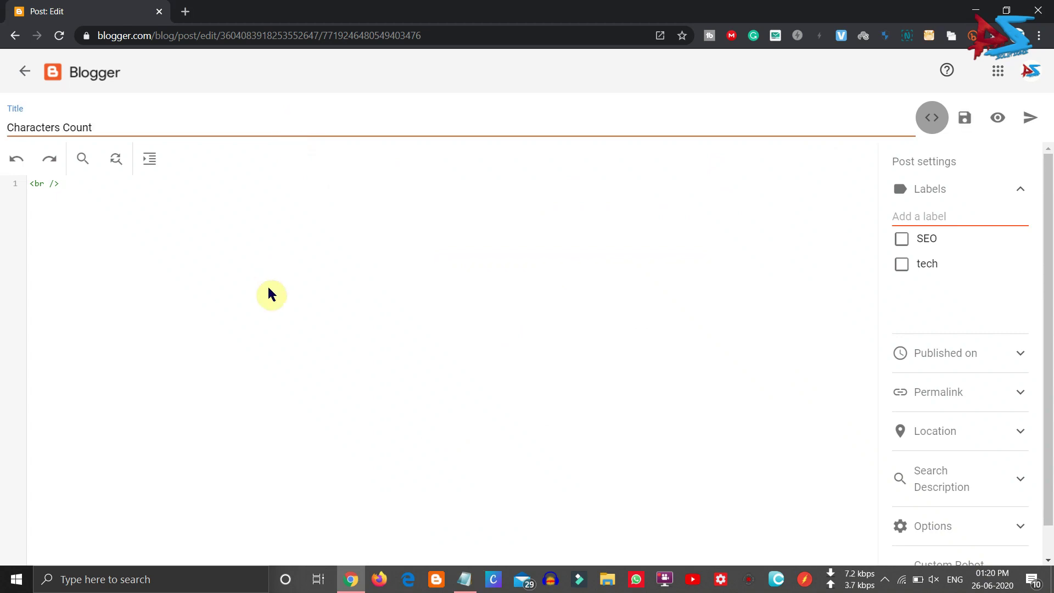
- Replace the post's HTML with the full character counter embed code copied from the untitled Notepad file
left_click(108, 185)
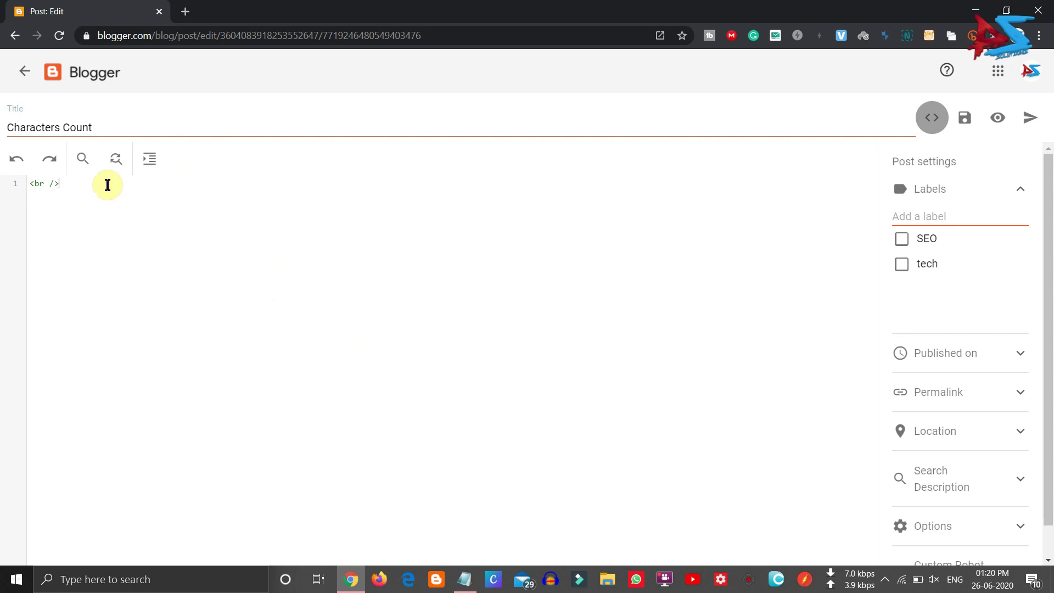
key("ctrl+a")
key("BackSpace")
key("alt+Tab")
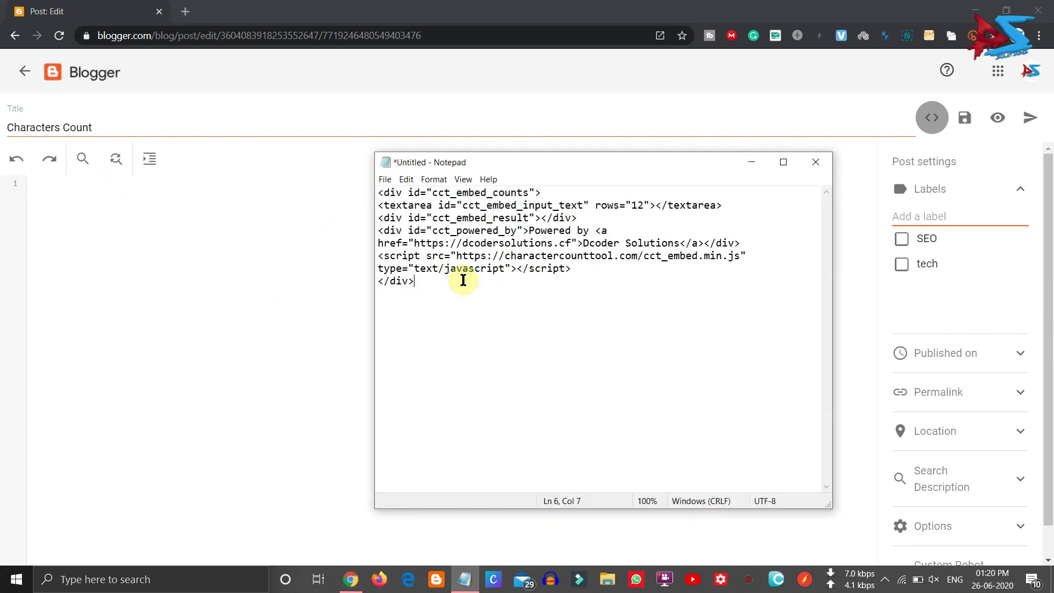
key("ctrl+a")
key("ctrl+c")
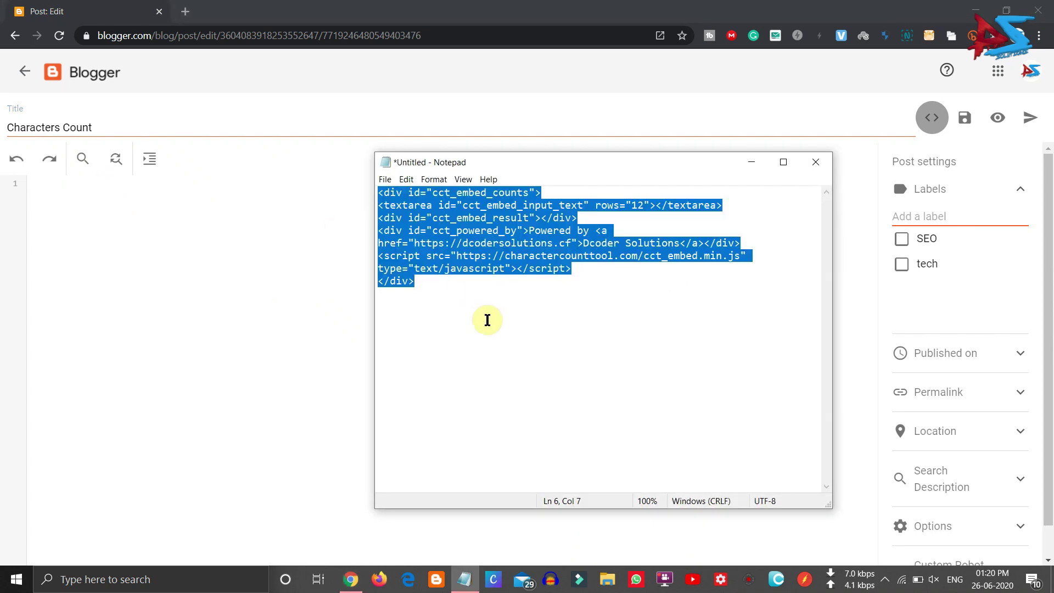
left_click(66, 225)
key("ctrl+v")
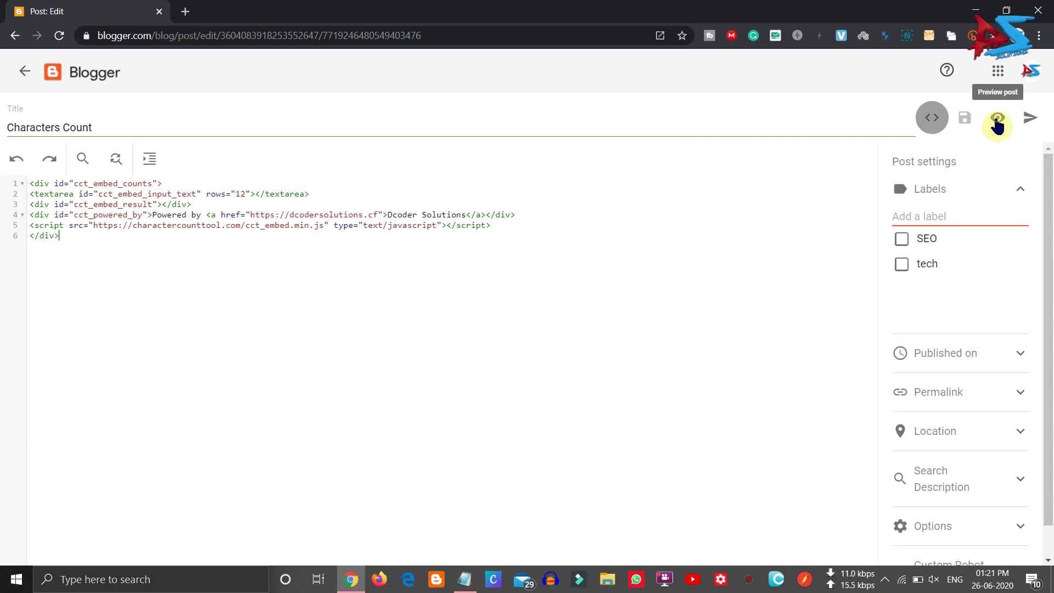
- Preview the post and check the character counter's text box and count line
left_click(998, 123)
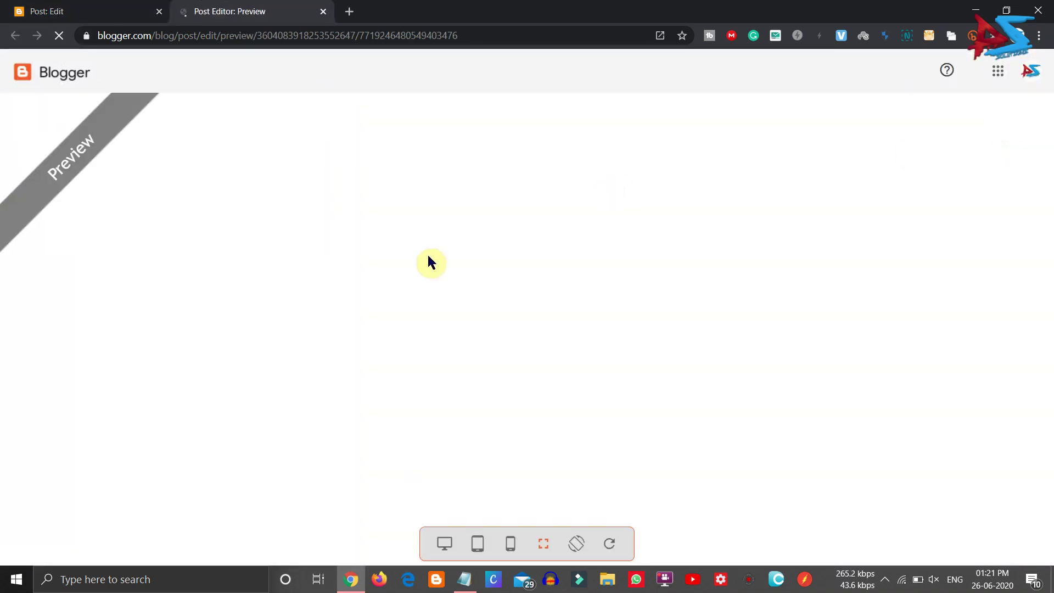
scroll(195, 336, "down", 2)
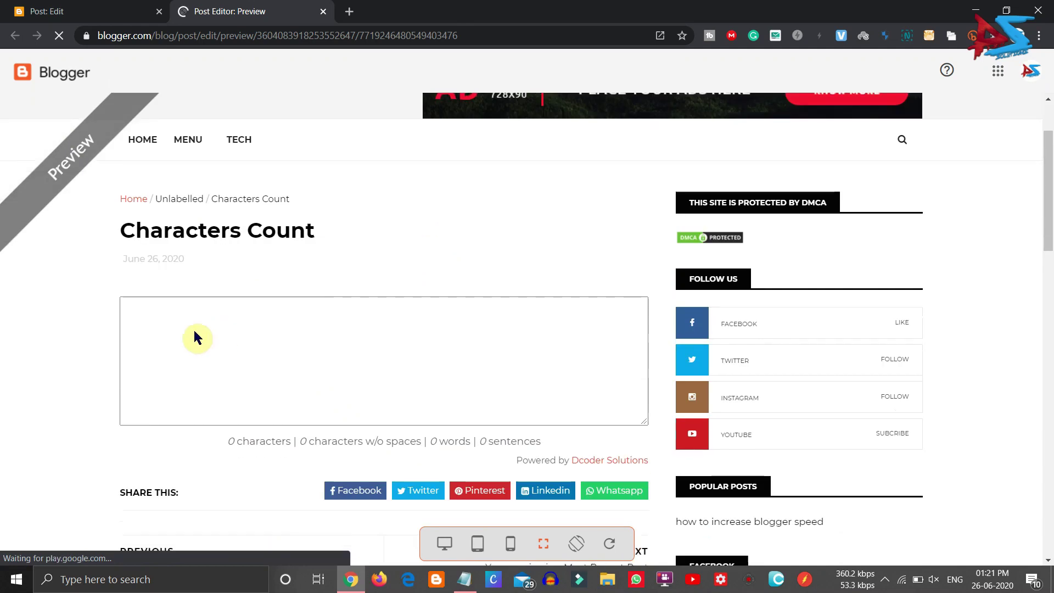
scroll(380, 358, "down", 2)
scroll(381, 358, "down", 1)
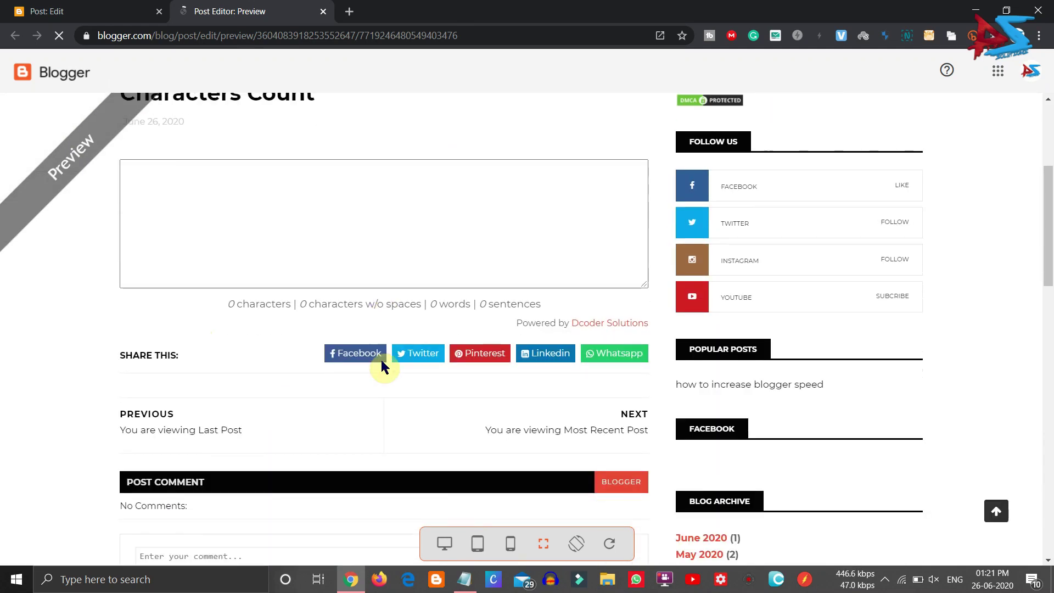
scroll(277, 285, "up", 1)
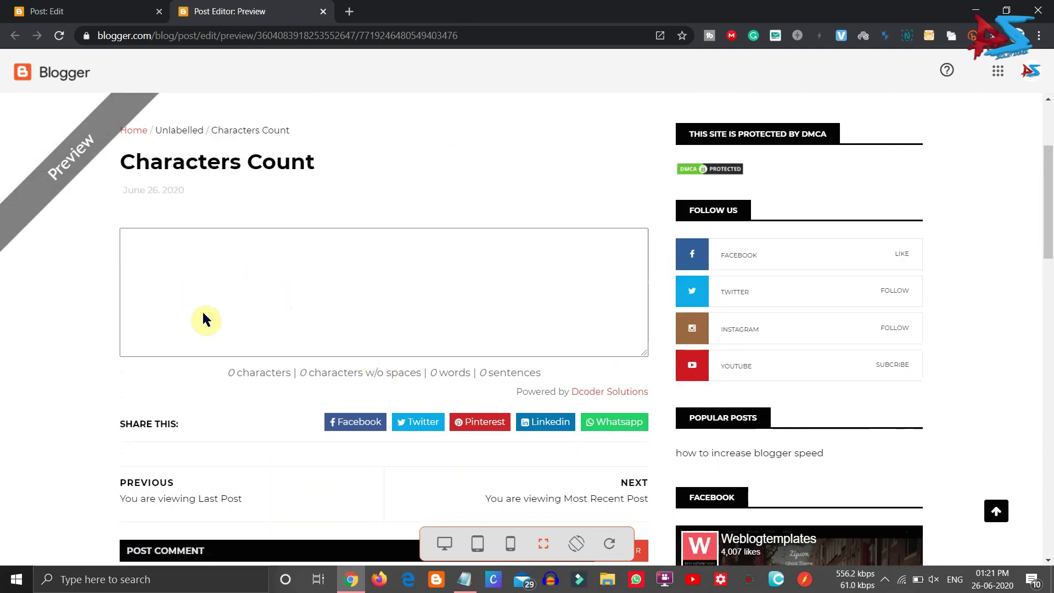
- Publish the Characters Count post to the blog and close its preview
left_click(47, 11)
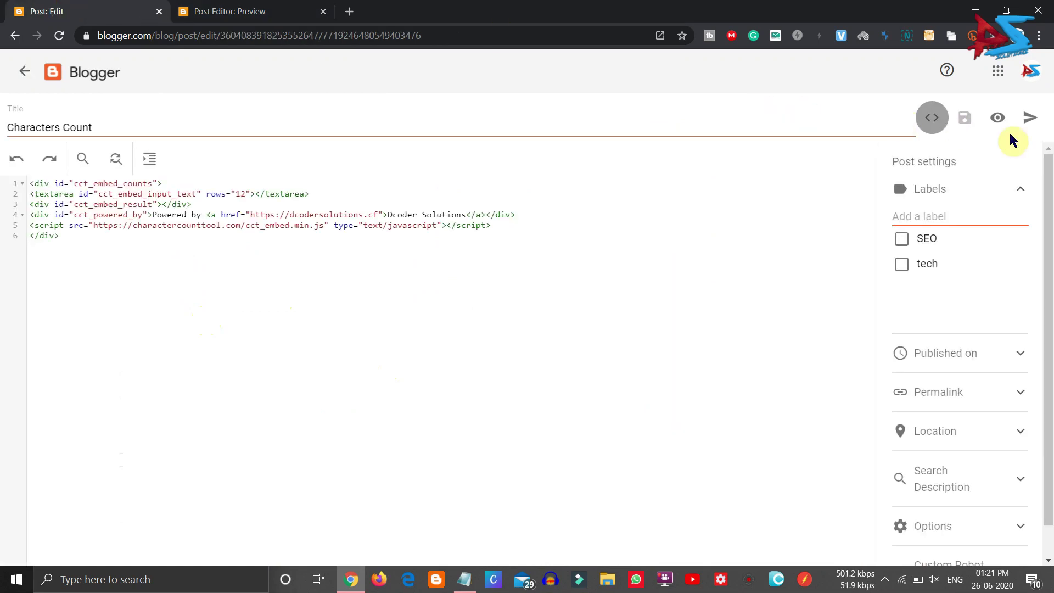
left_click(1029, 120)
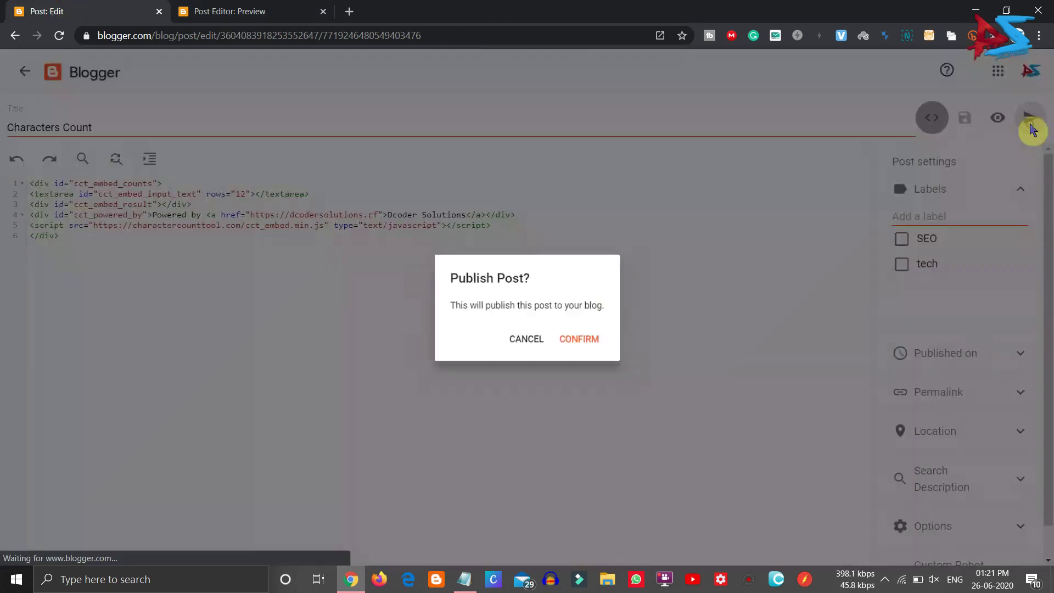
left_click(578, 345)
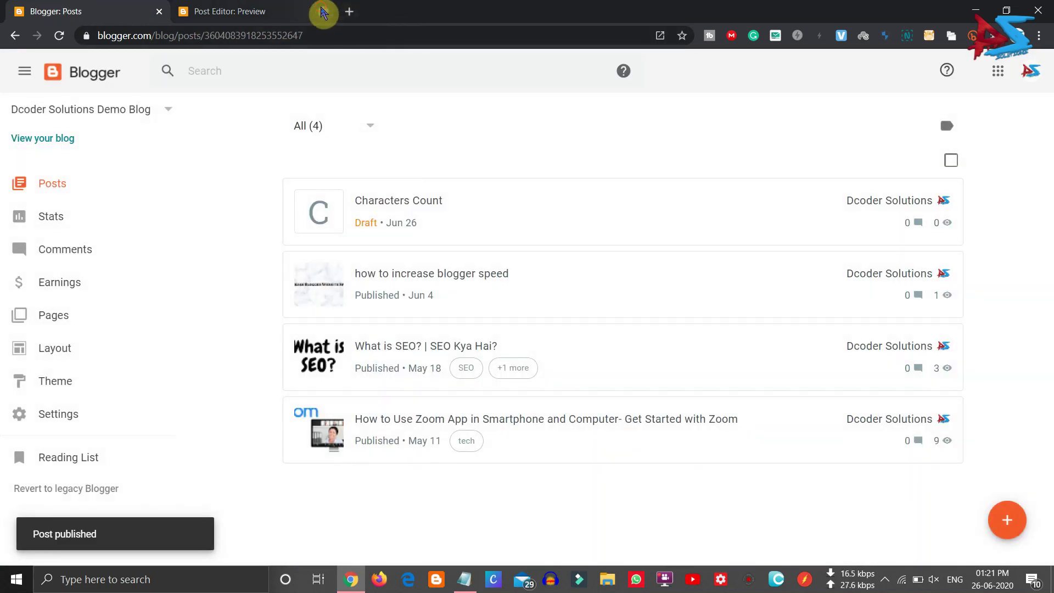
left_click(322, 11)
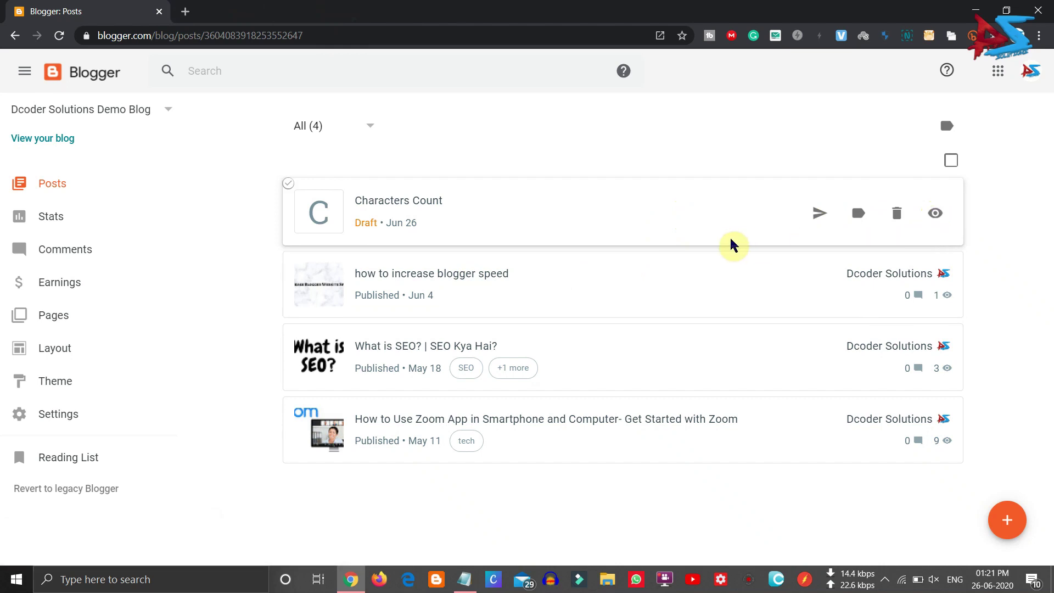
mouse_move(842, 216)
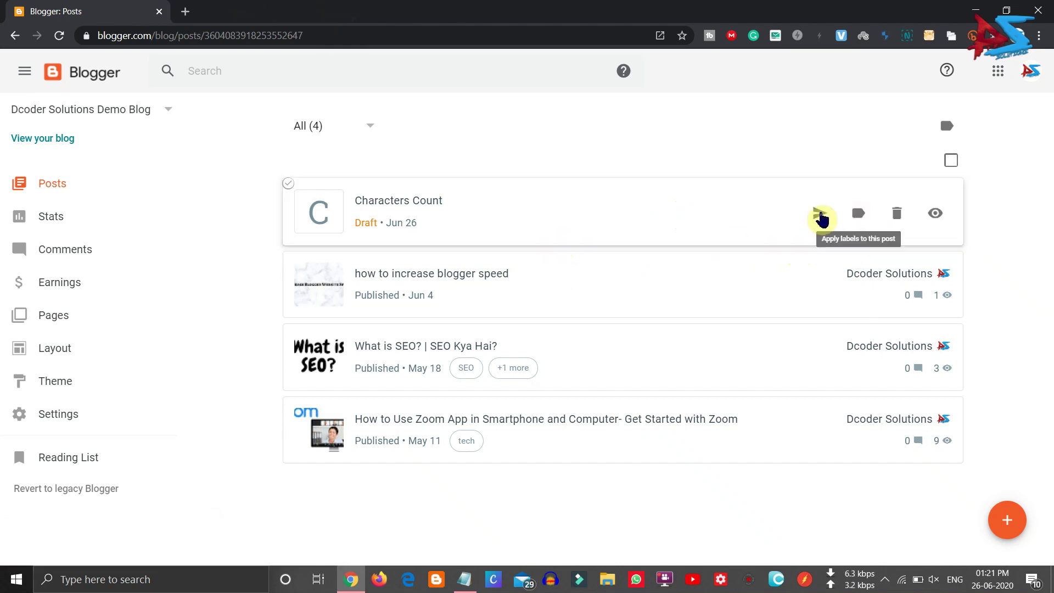
left_click(816, 217)
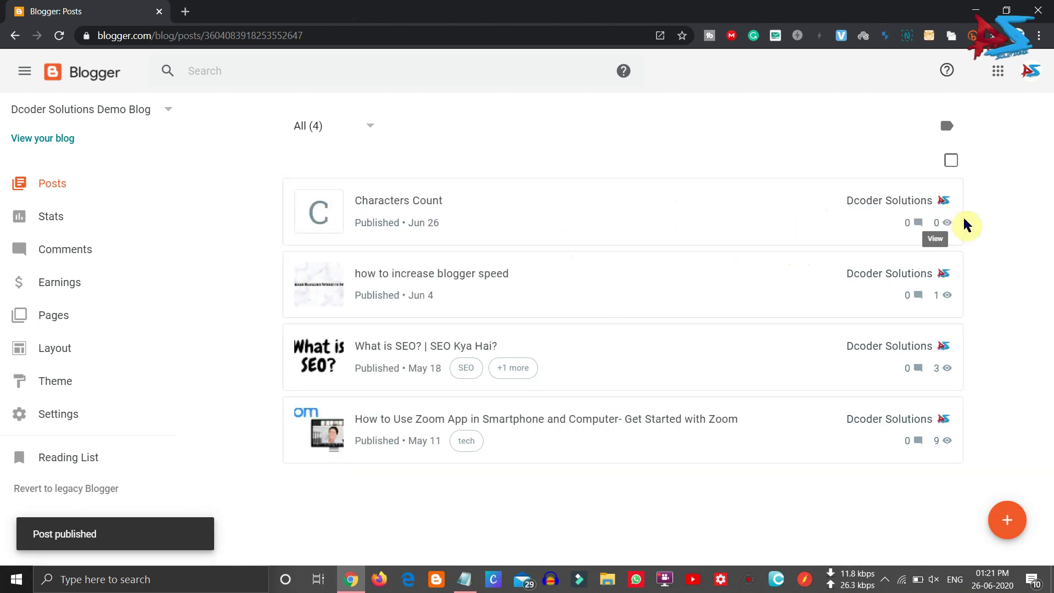
- View the published Characters Count post, test the counter with "hgshJSA KHNDKJSNDC SIJDLKSC", and close the post
left_click(935, 220)
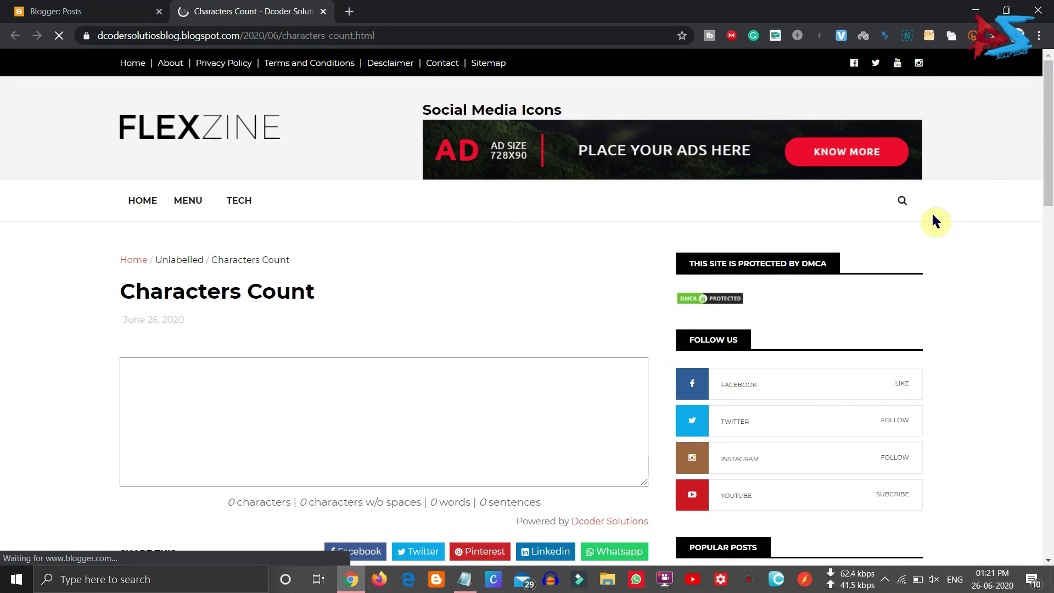
left_click(290, 453)
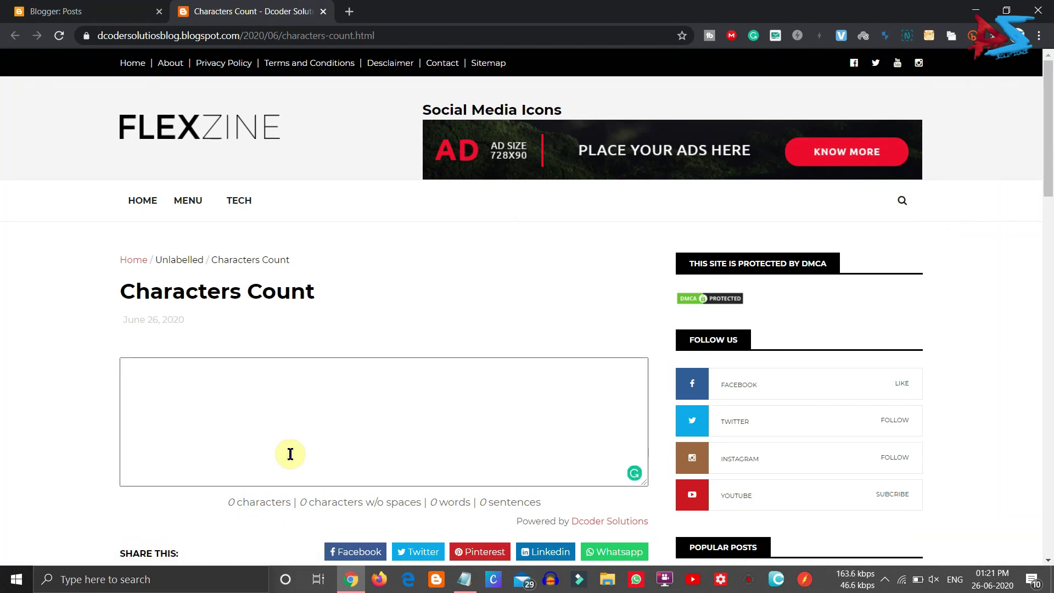
type("hgshJSA ")
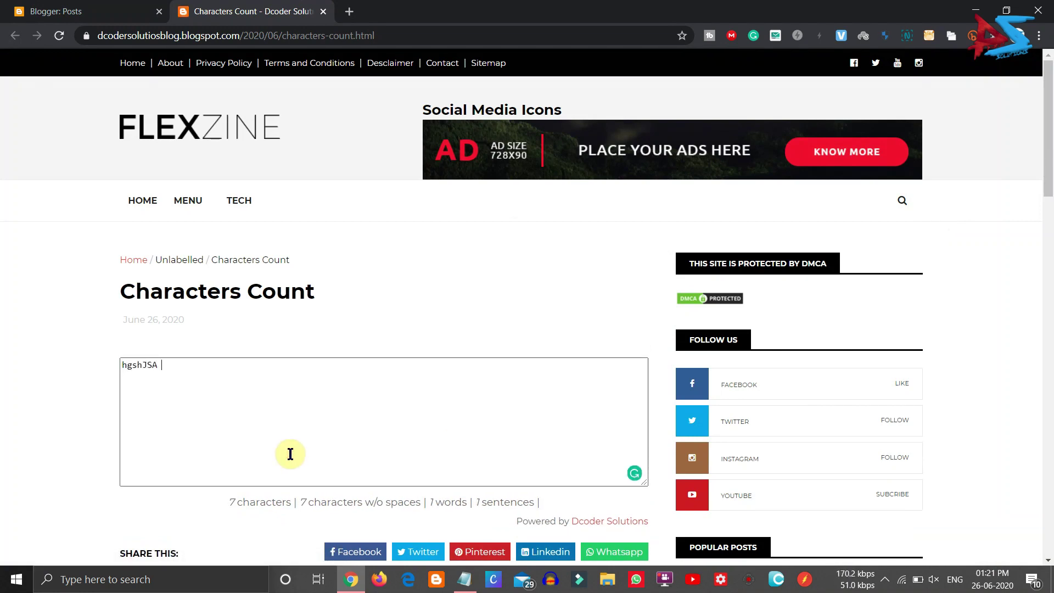
type("KHNDKJSNDC SIJDLKSC")
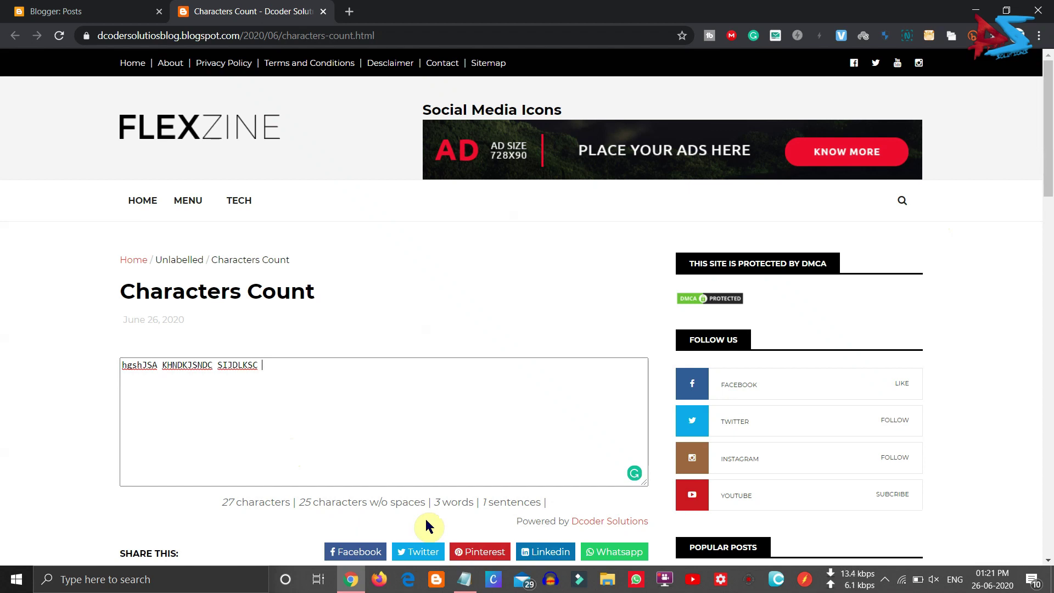
scroll(377, 429, "down", 3)
scroll(377, 431, "up", 3)
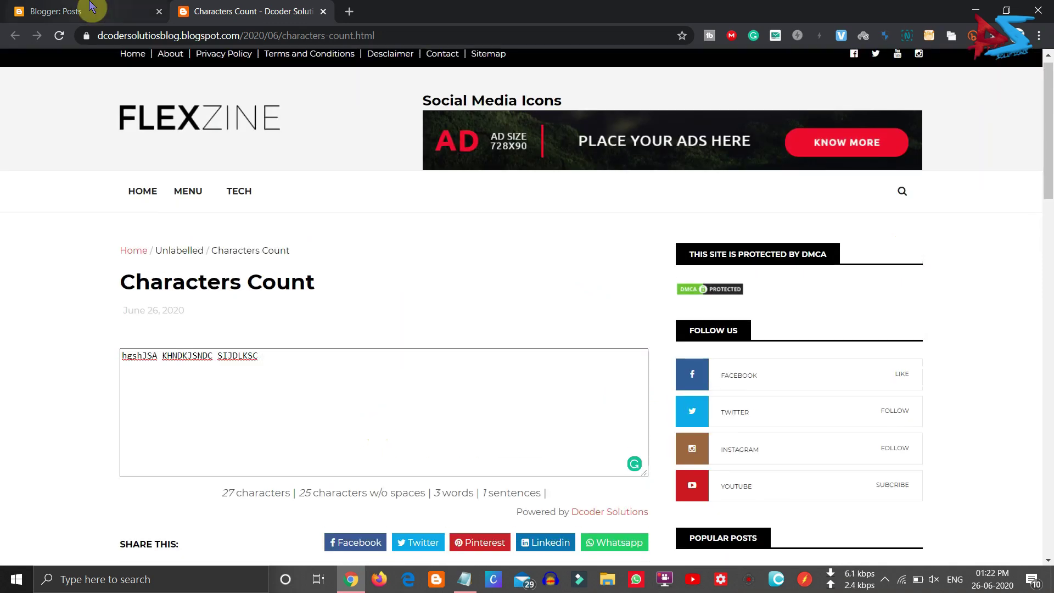
left_click(88, 11)
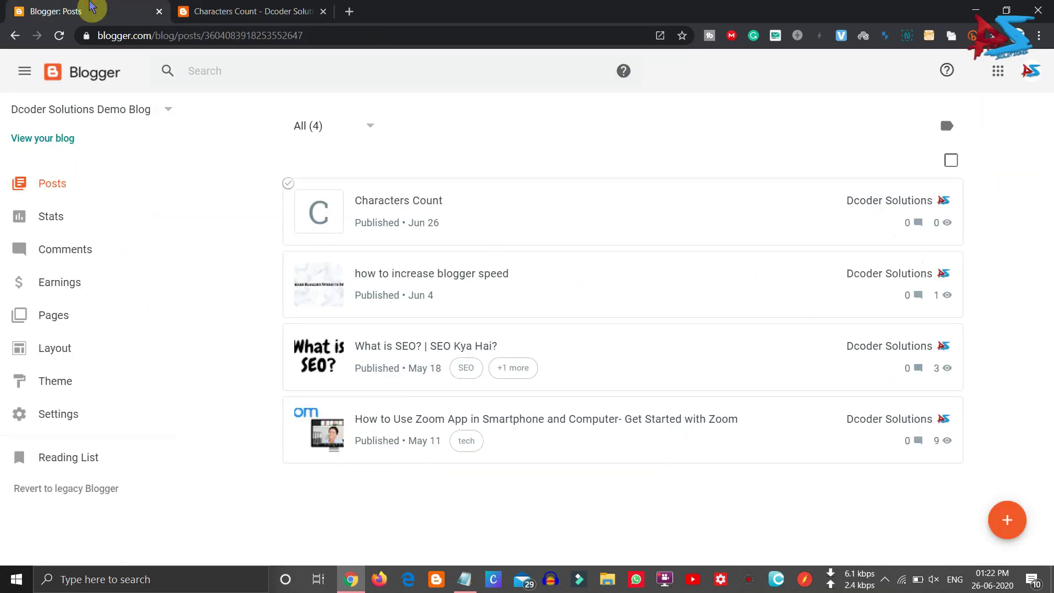
left_click(325, 11)
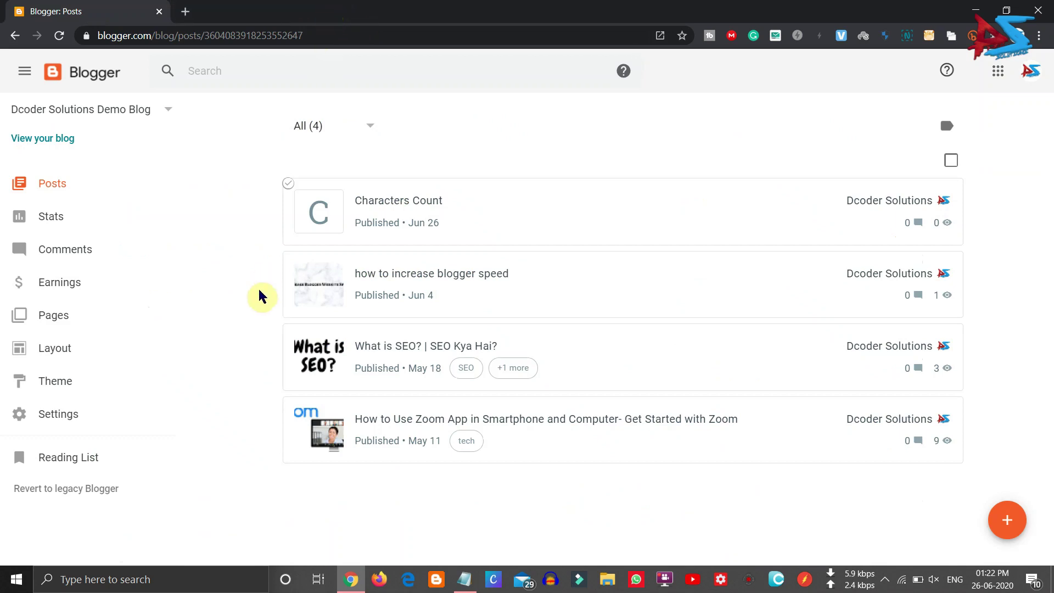
- Create a new blog page in HTML view
left_click(55, 324)
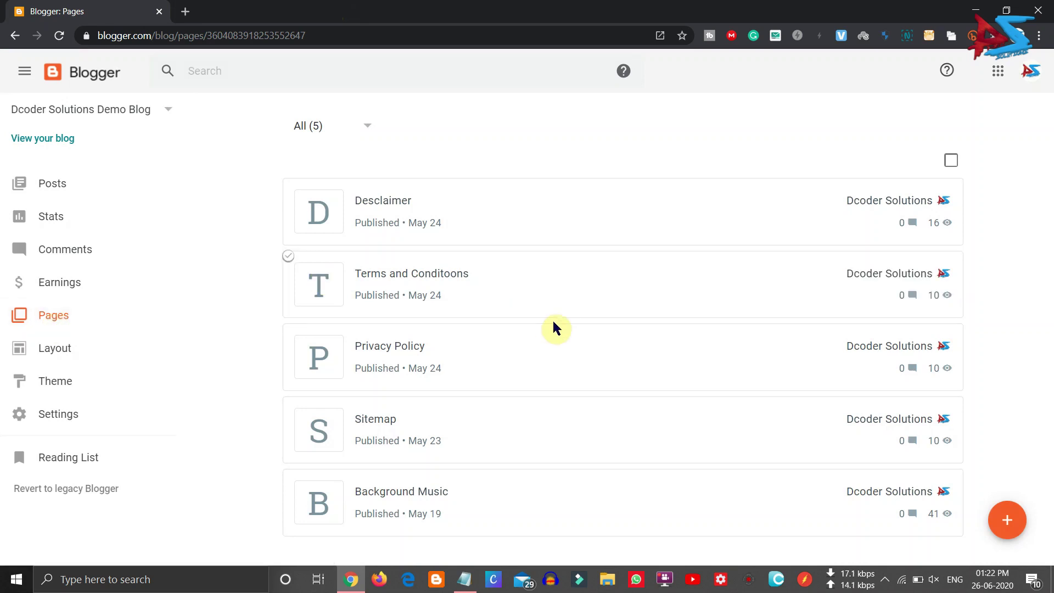
left_click(1006, 522)
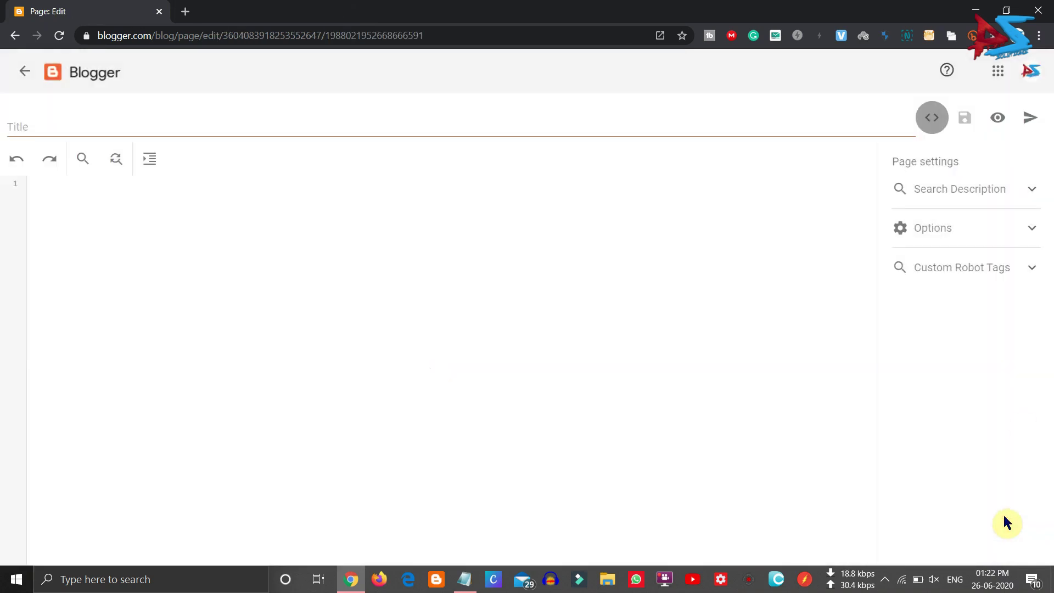
left_click(933, 123)
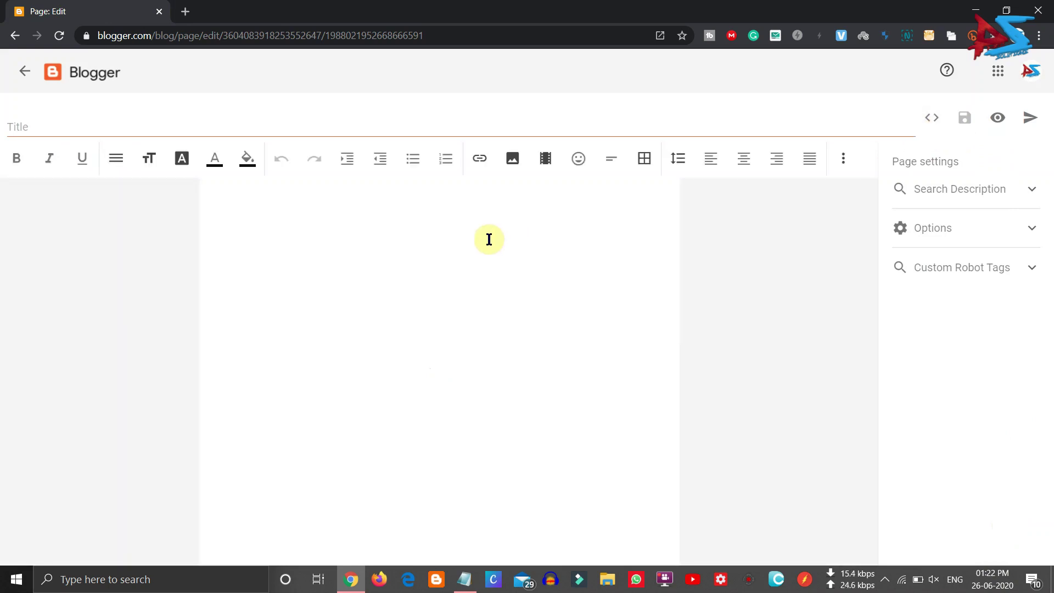
left_click(932, 119)
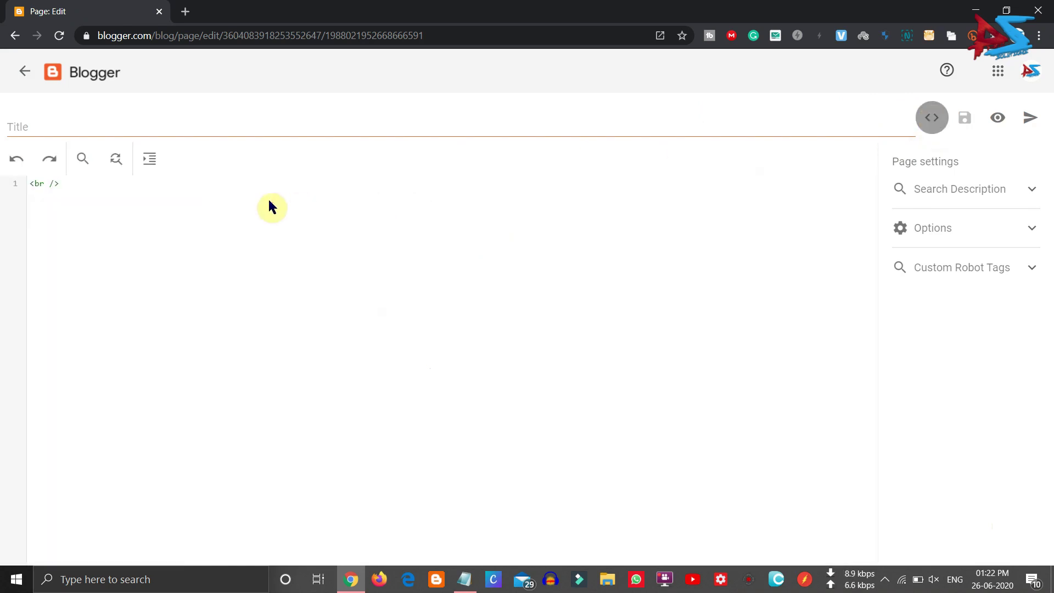
- Title the page "Count" and replace its HTML with the copied character counter embed code
left_click(78, 123)
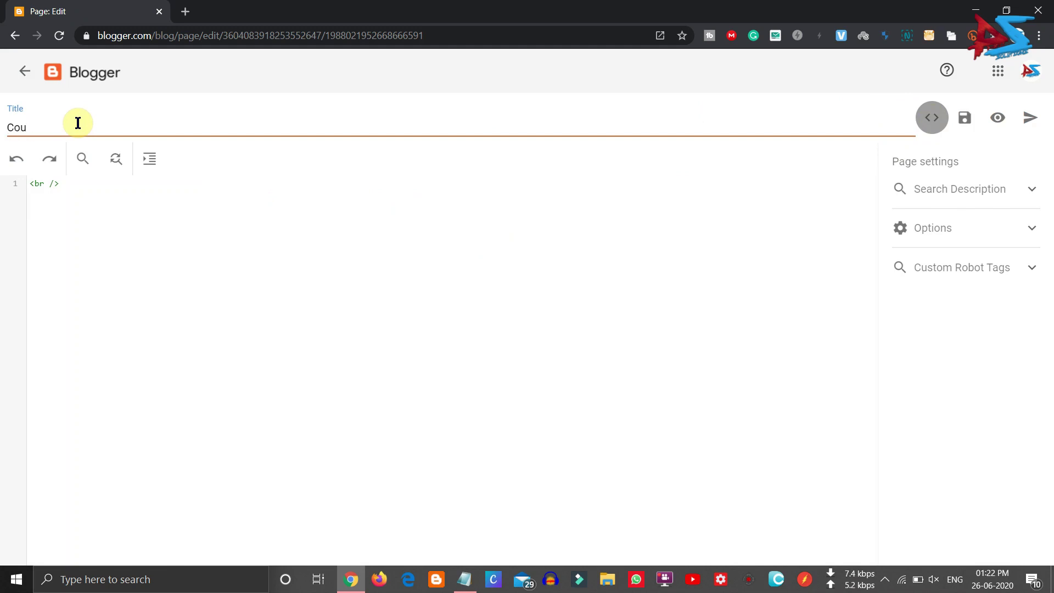
left_click(67, 184)
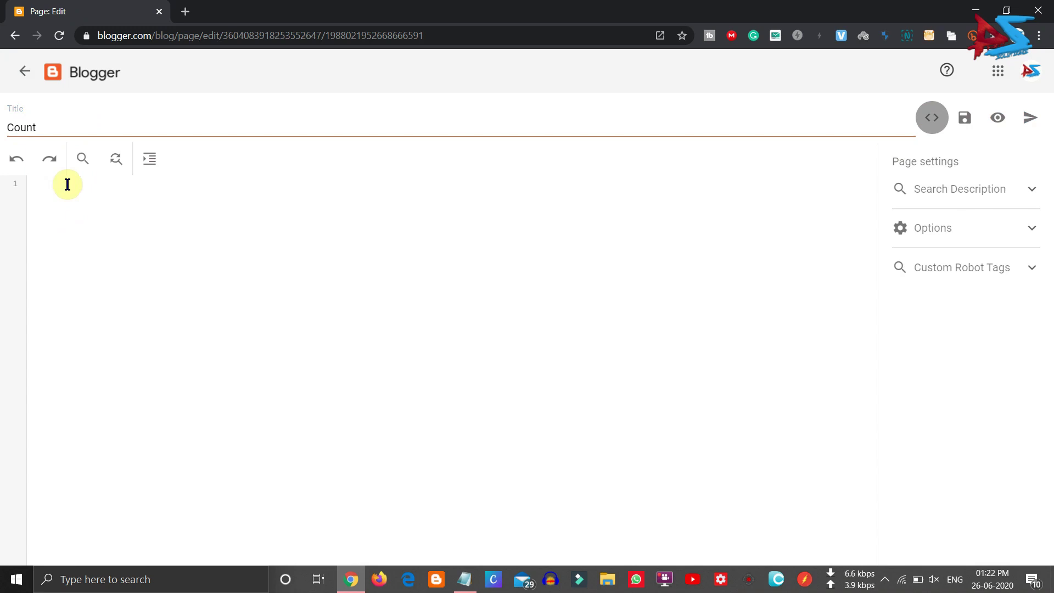
type("<div id=\"cct_embed_counts\"> <textarea id=\"cct_embed_input_text\" rows=\"12\"></textarea> <div id=\"cct_embed_result\"></div> <div id=\"cct_powered_by\">Powered by <a href=\"https://dcodersolutions.cf\">Dcoder Solutions</a></div> <script src=\"https://charactercounttool.com/cct_embed.min.js\" type=\"text/javascript\"></script> </div>")
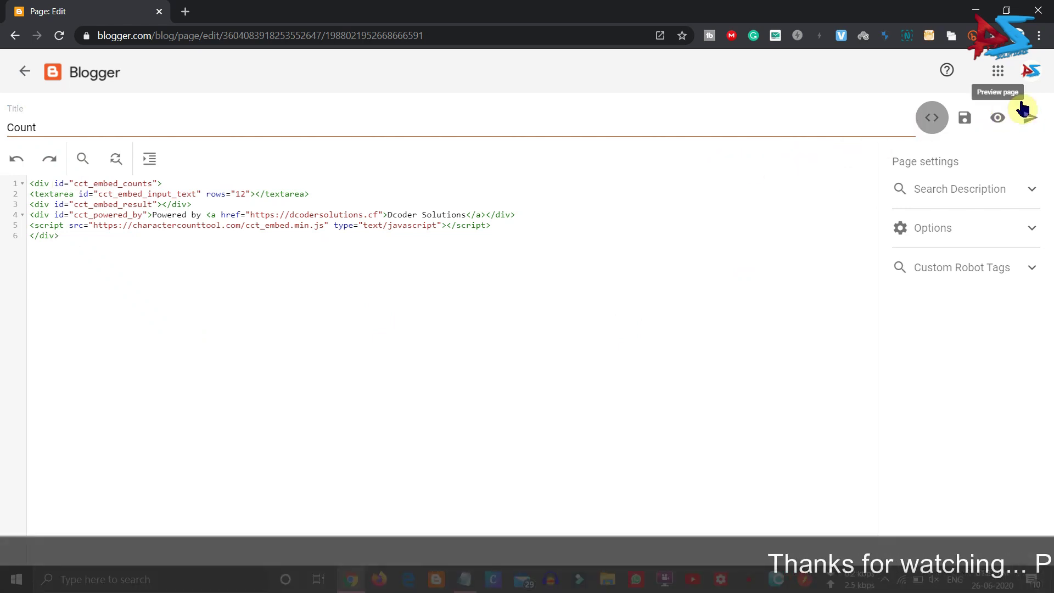
- Publish the Count page to the blog and open the live page
left_click(1030, 118)
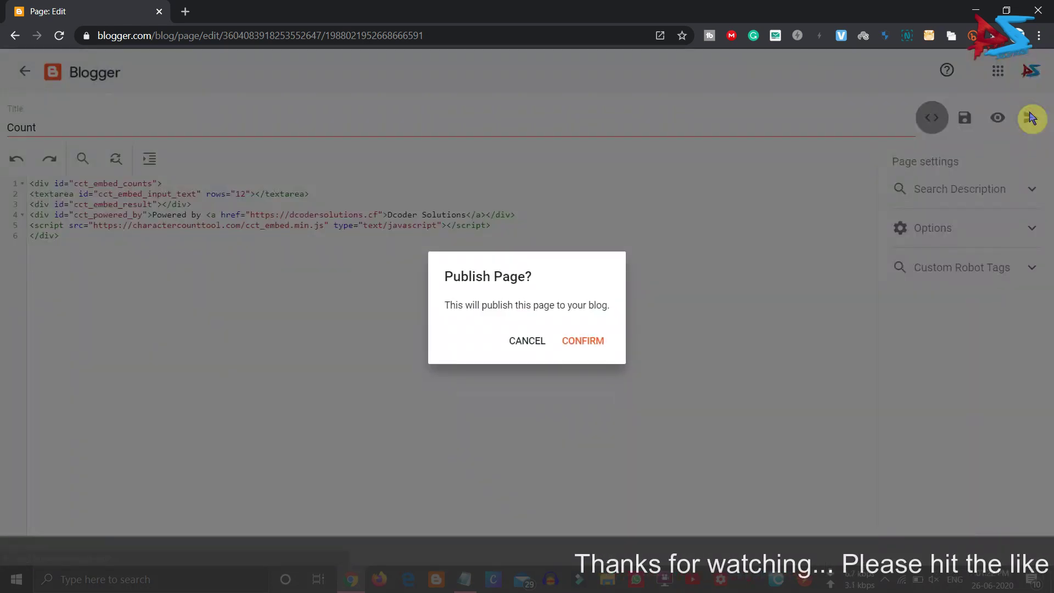
left_click(579, 339)
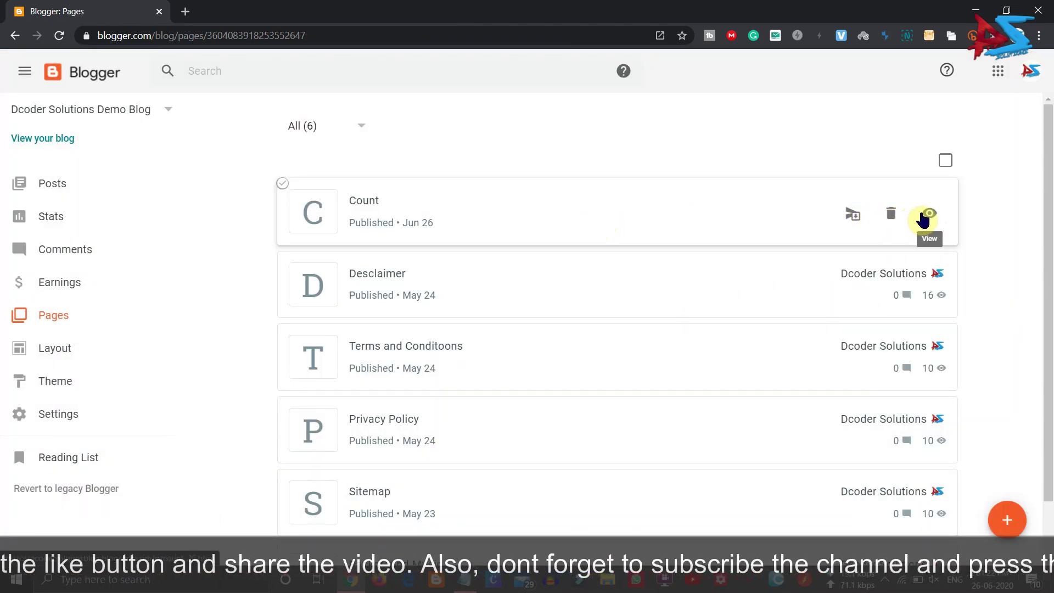
left_click(922, 219)
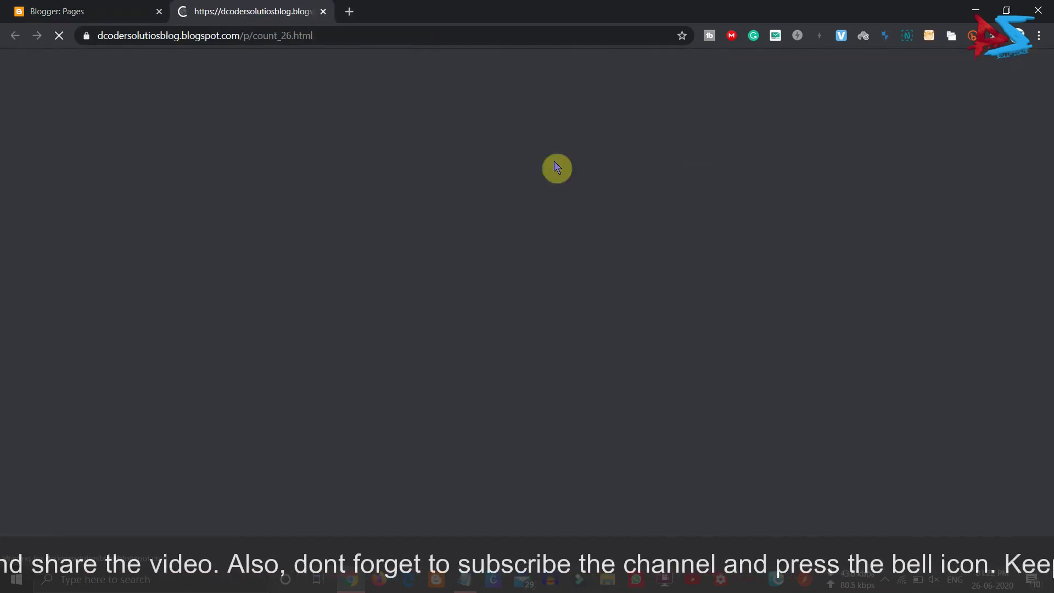